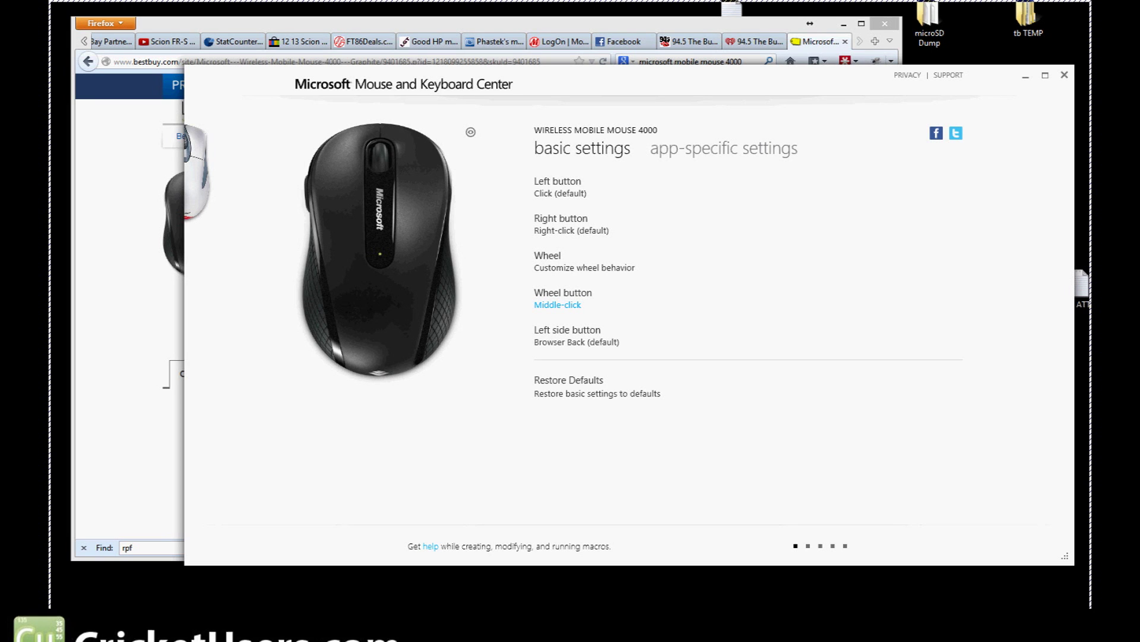
# Bring the Firefox window with the Wireless Mobile Mouse 4000 Best Buy page to the front
pyautogui.click(202, 177)
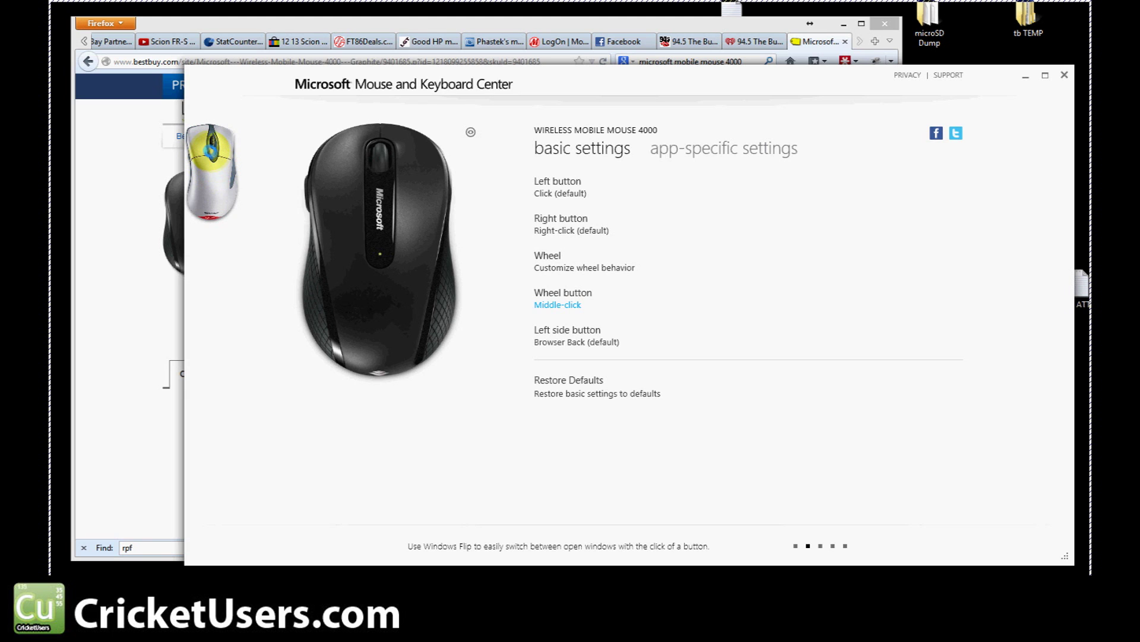
pyautogui.click(116, 285)
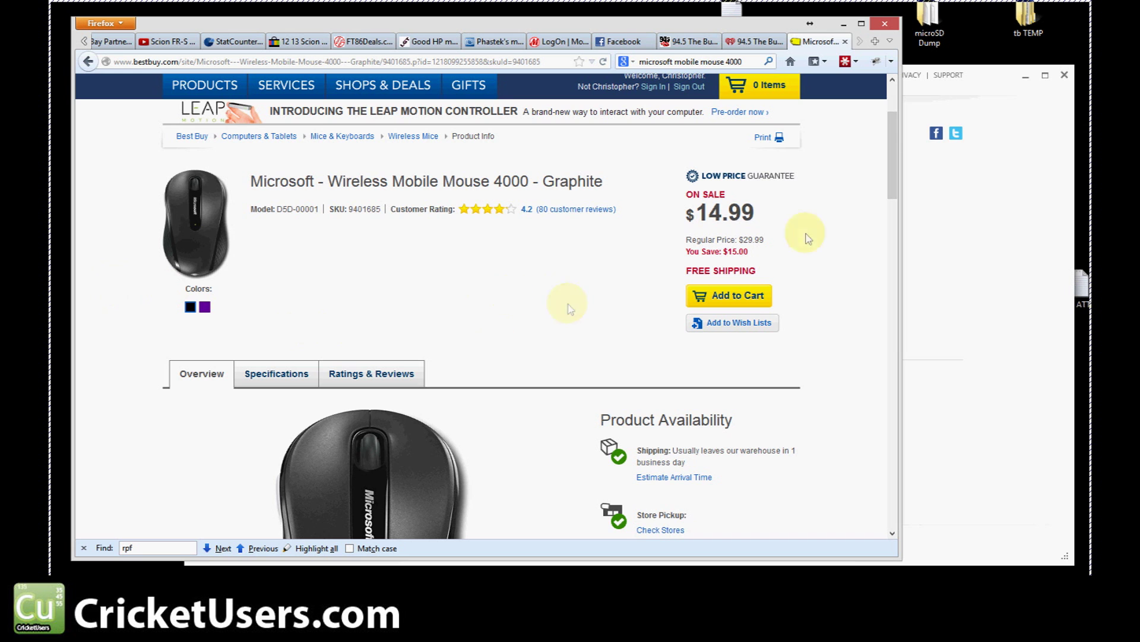
pyautogui.moveTo(893, 127); pyautogui.dragTo(886, 167)
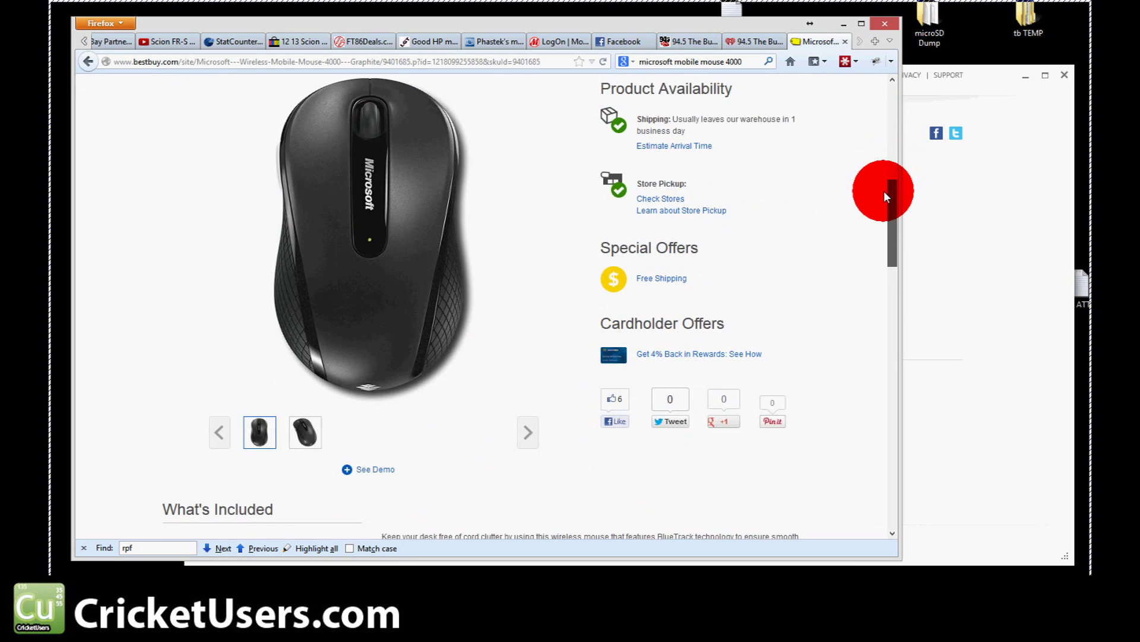
pyautogui.moveTo(887, 167); pyautogui.dragTo(898, 131)
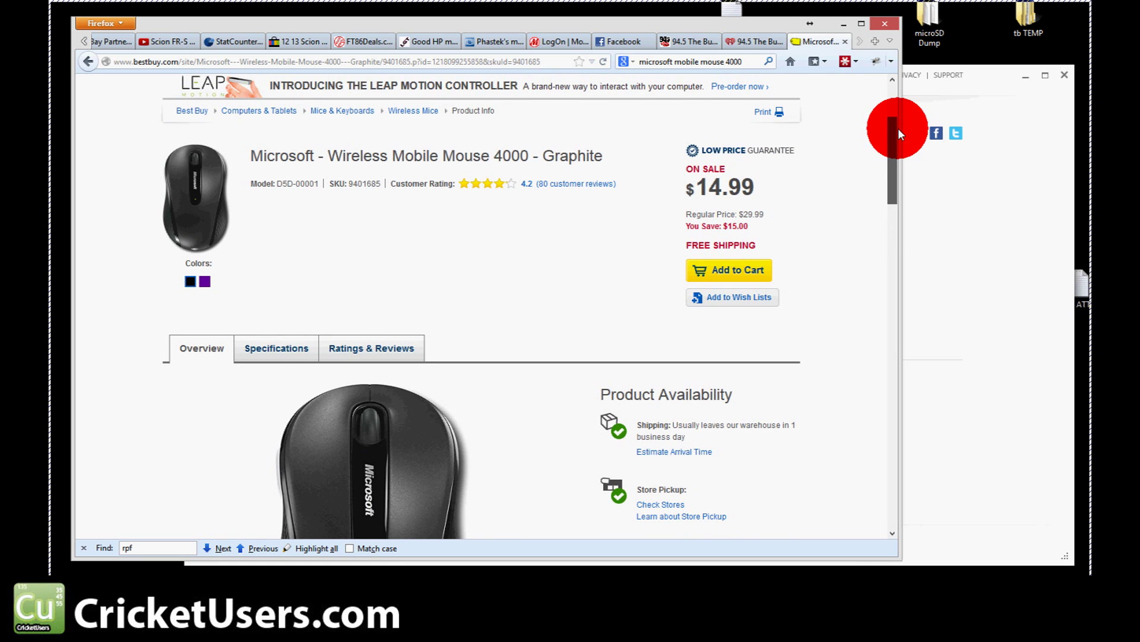
pyautogui.moveTo(899, 129)
pyautogui.mouseDown()
pyautogui.moveTo(903, 177)
pyautogui.moveTo(899, 130)
pyautogui.mouseUp()
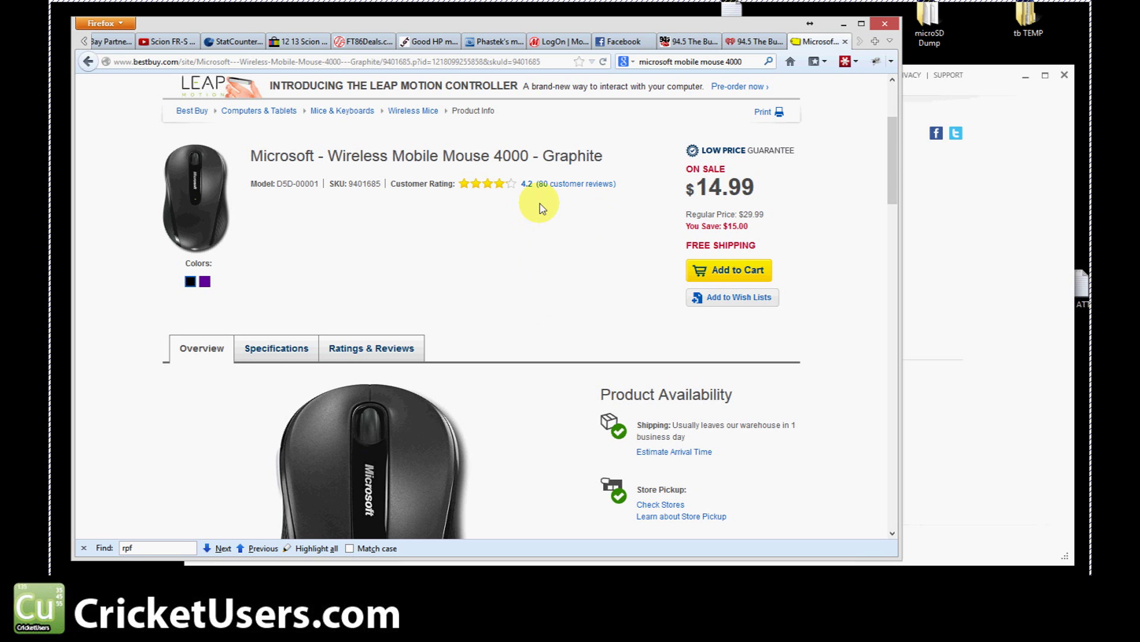
pyautogui.scroll(-3, 549, 198)
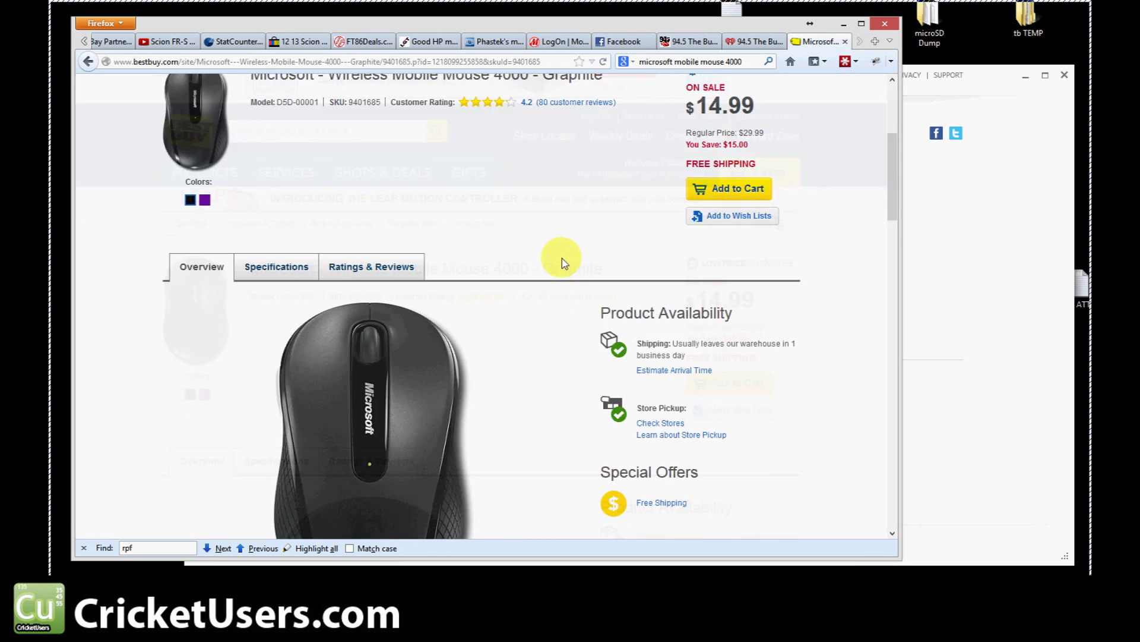
pyautogui.scroll(3, 561, 266)
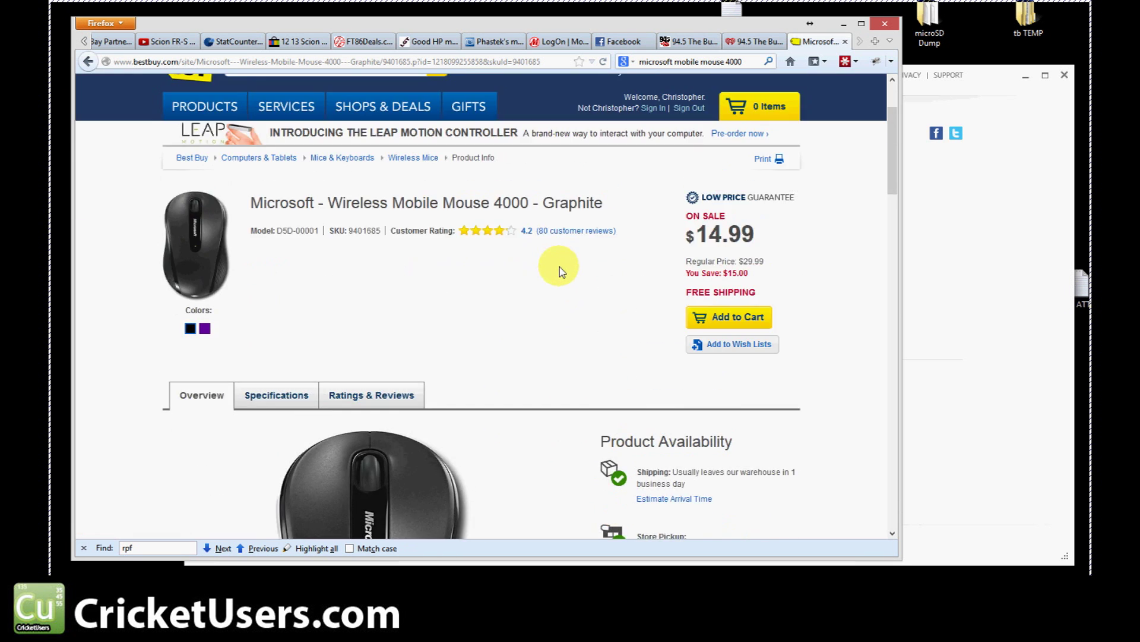
pyautogui.middleClick(587, 237)
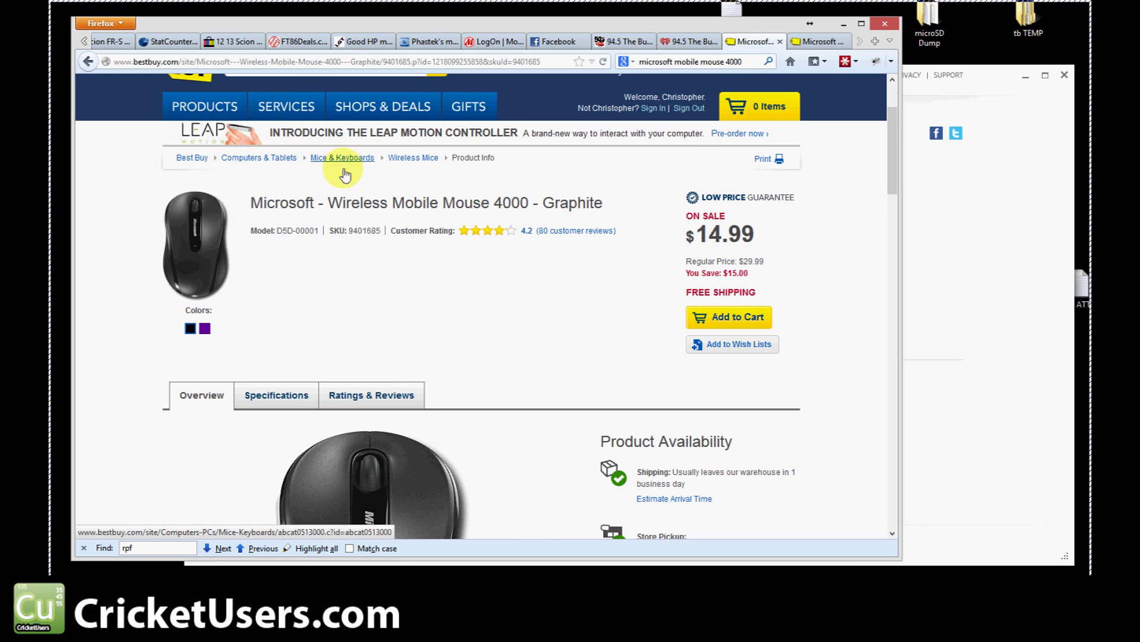
pyautogui.click(809, 40)
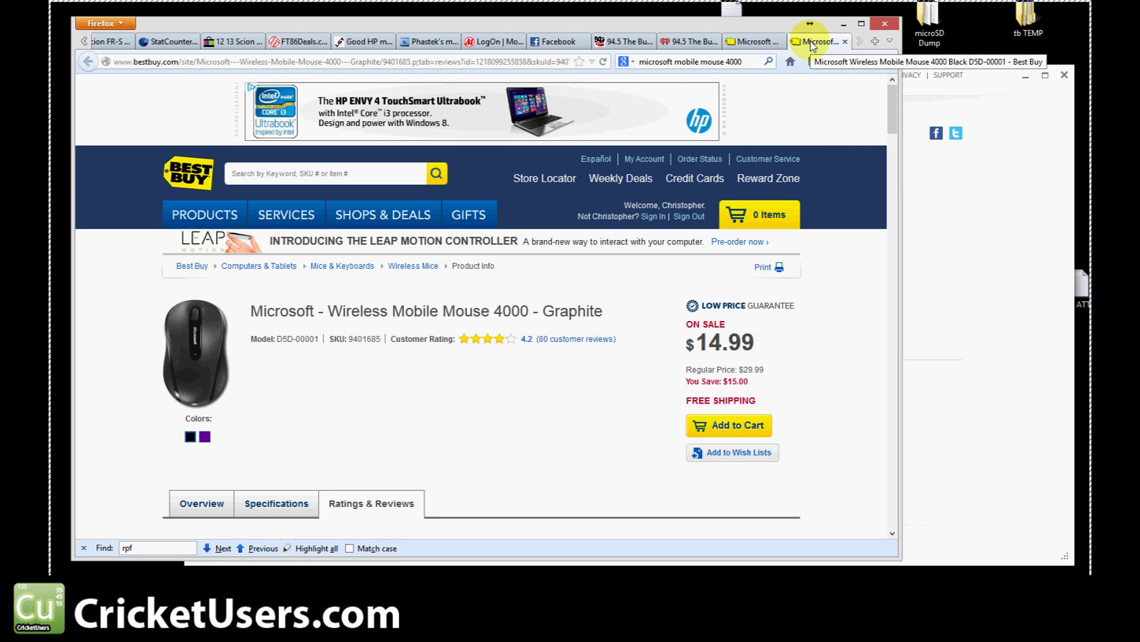
pyautogui.middleClick(810, 43)
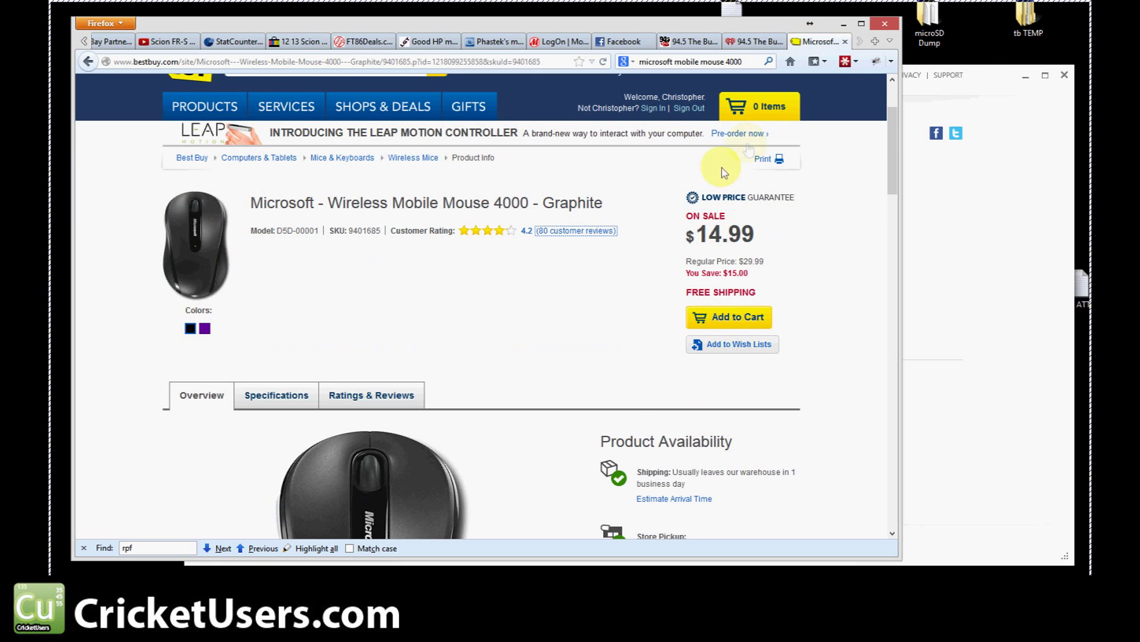
pyautogui.scroll(-3, 703, 196)
pyautogui.scroll(-4, 686, 214)
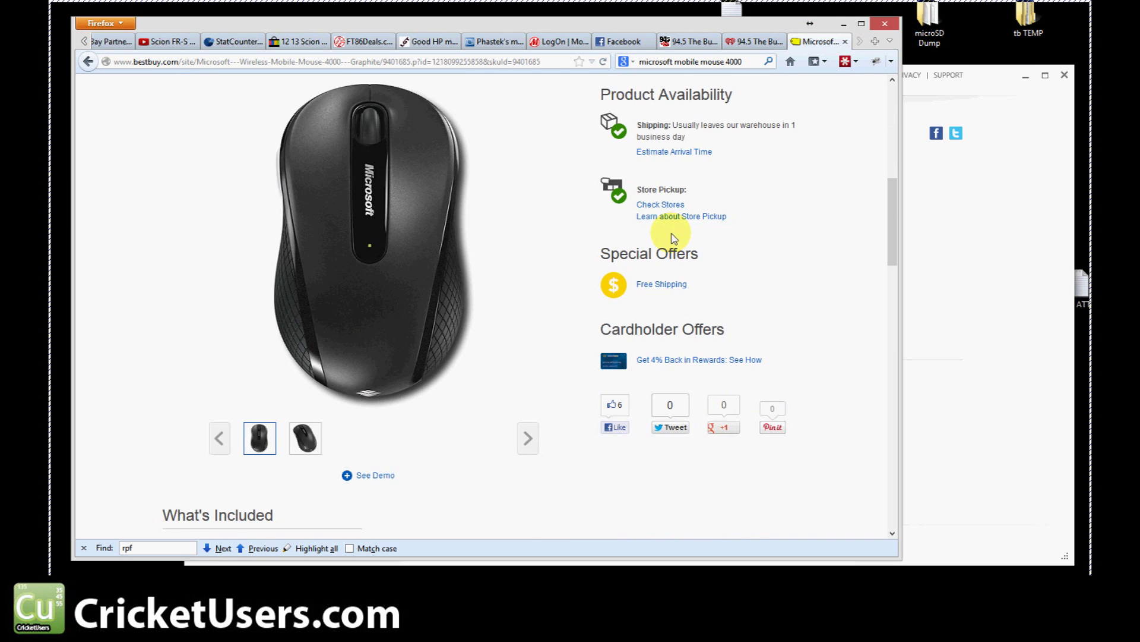
pyautogui.scroll(3, 624, 223)
pyautogui.scroll(2, 668, 235)
pyautogui.scroll(2, 669, 234)
pyautogui.scroll(1, 669, 235)
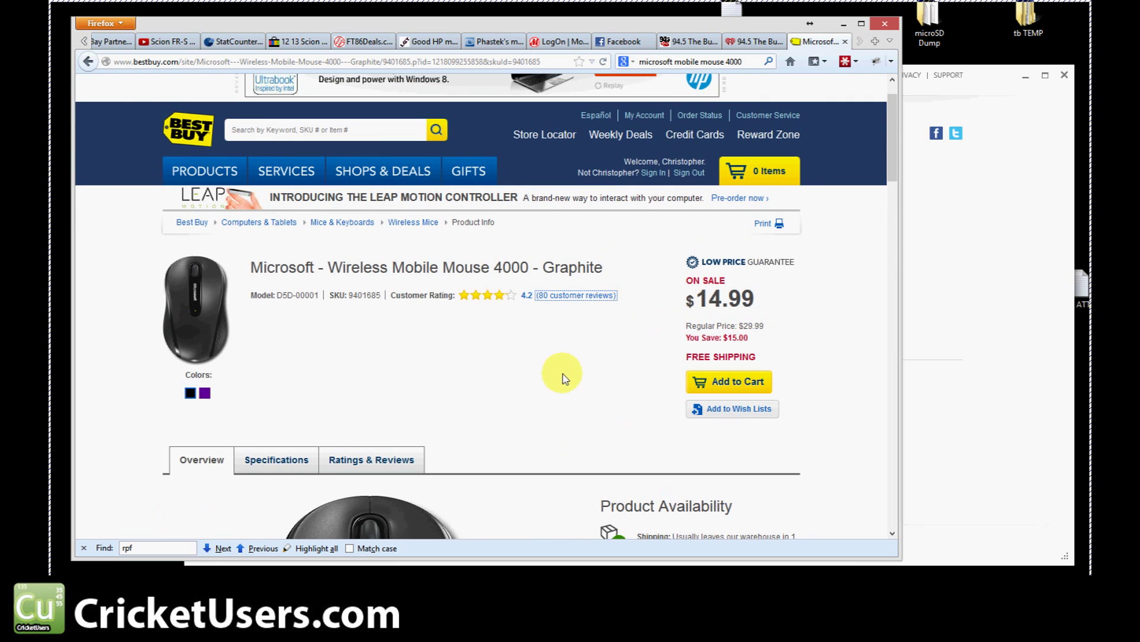
pyautogui.scroll(-3, 484, 327)
pyautogui.scroll(-3, 481, 334)
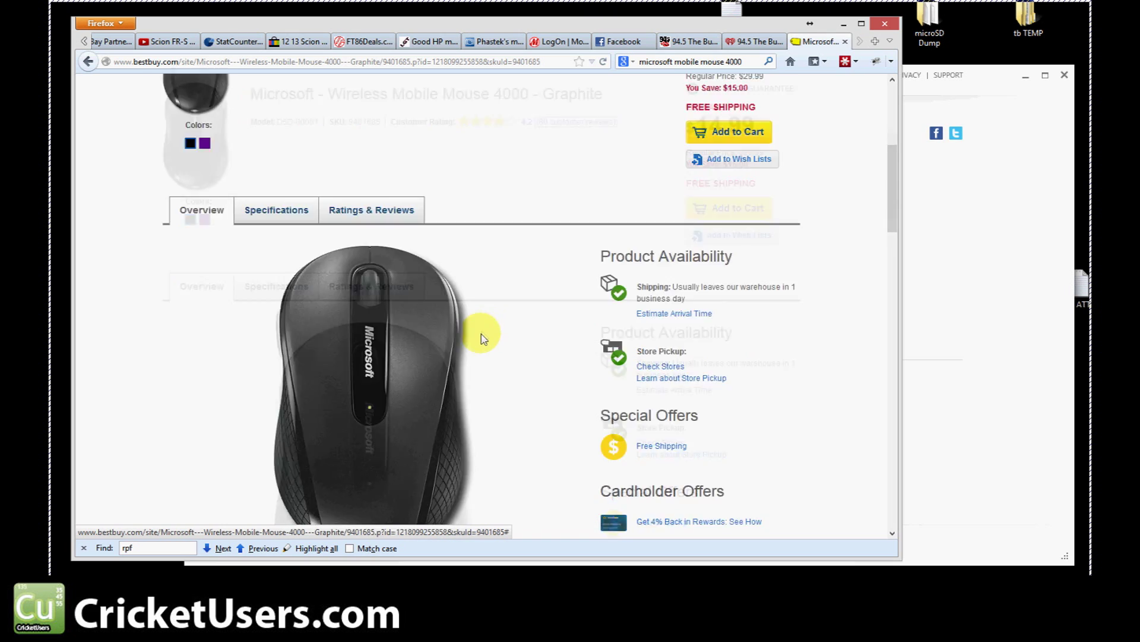
pyautogui.scroll(5, 481, 336)
pyautogui.scroll(2, 471, 343)
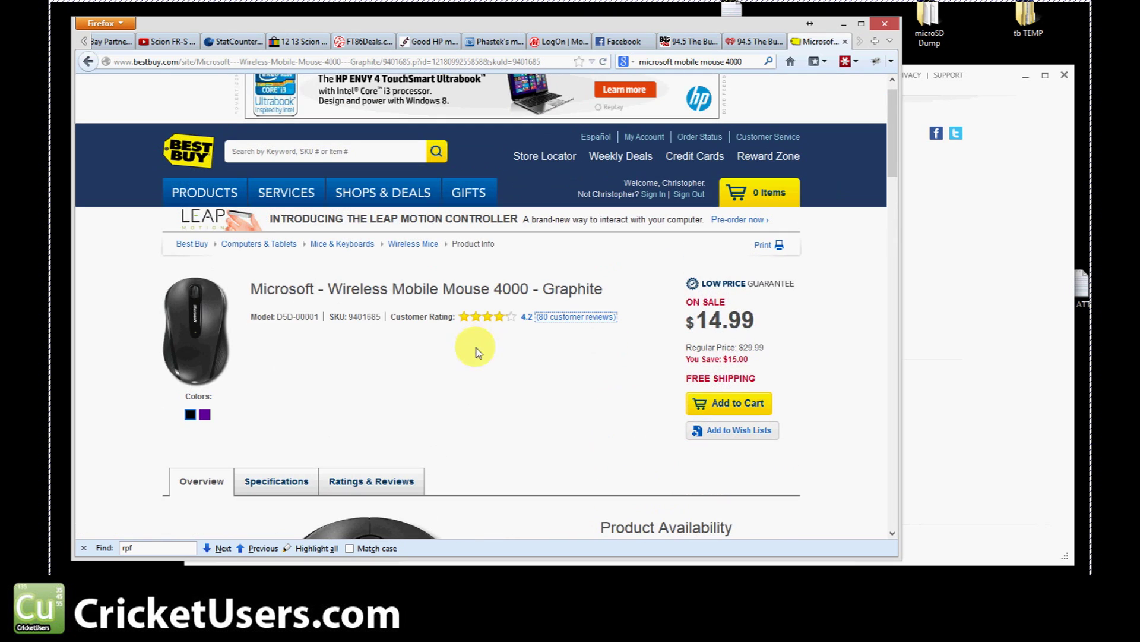
pyautogui.scroll(-2, 490, 384)
pyautogui.scroll(-2, 492, 382)
pyautogui.scroll(-4, 491, 382)
pyautogui.scroll(-2, 491, 383)
pyautogui.scroll(5, 490, 384)
pyautogui.scroll(4, 491, 383)
pyautogui.scroll(1, 491, 384)
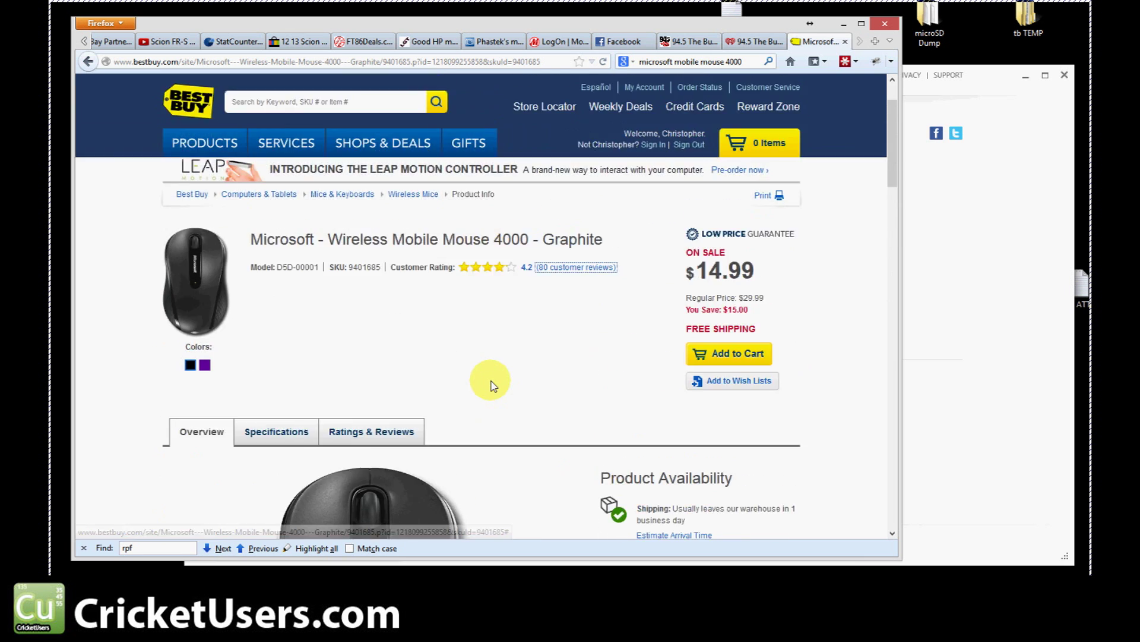
pyautogui.scroll(1, 492, 385)
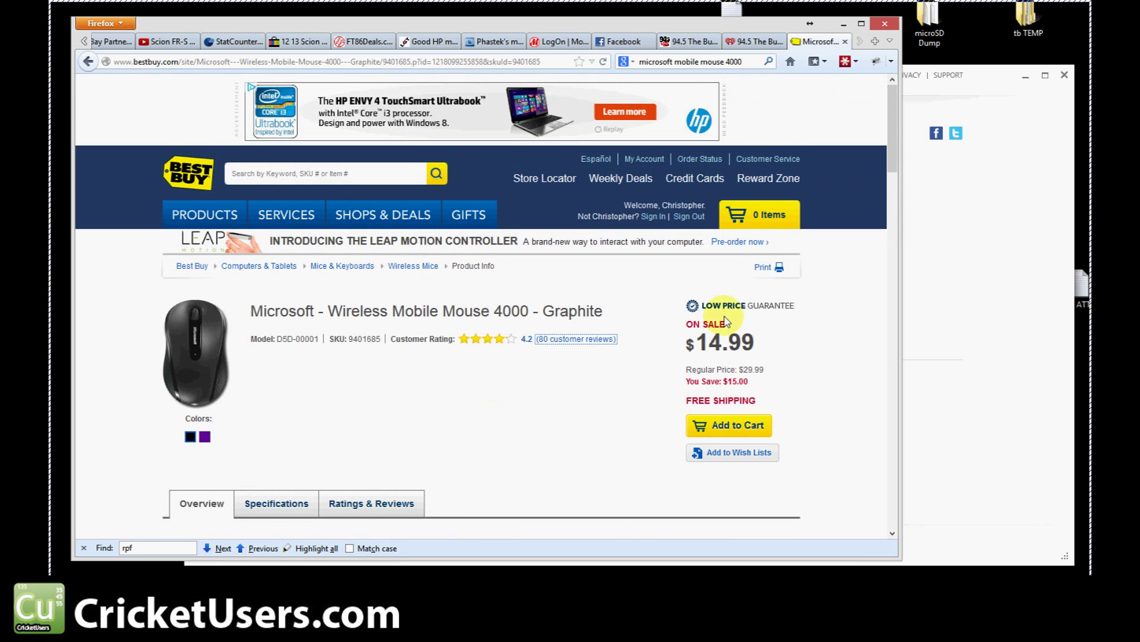
# Return to Mouse and Keyboard Center and show the Wheel button's command list
pyautogui.click(1016, 130)
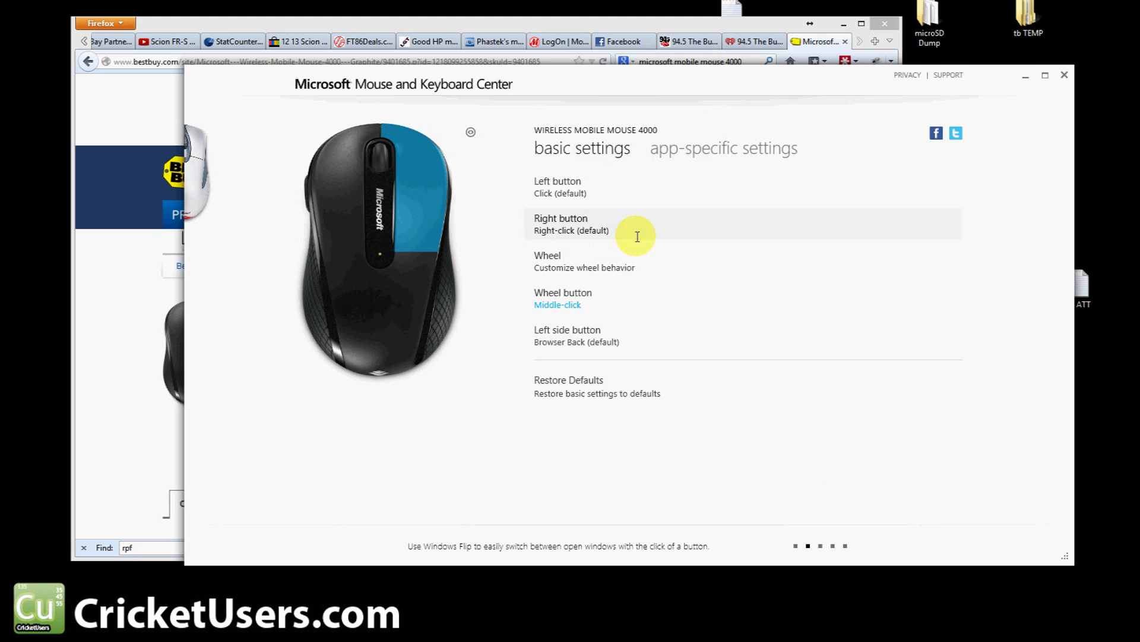
pyautogui.click(618, 296)
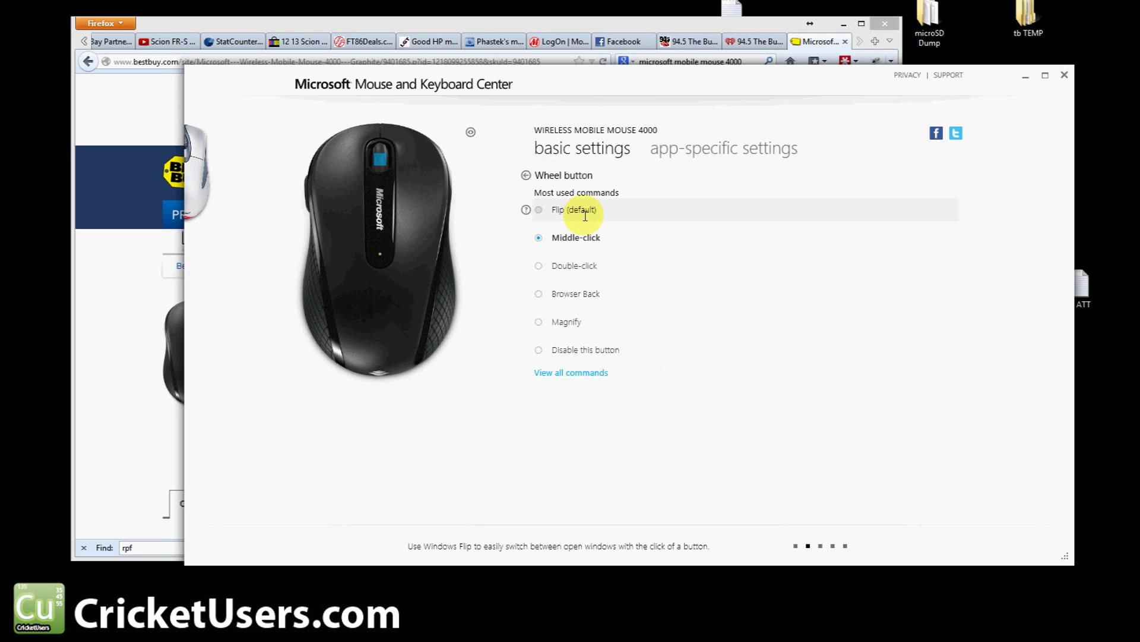
# Read the Flip help, leave the wheel button on Middle-click, and close Mouse and Keyboard Center
pyautogui.click(526, 211)
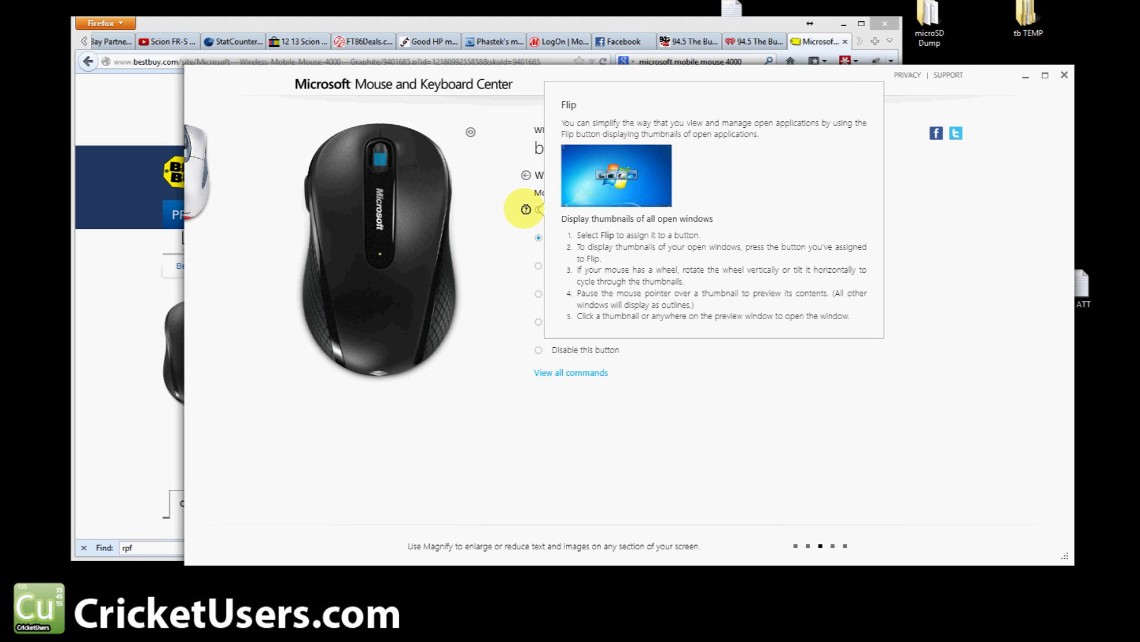
pyautogui.click(534, 418)
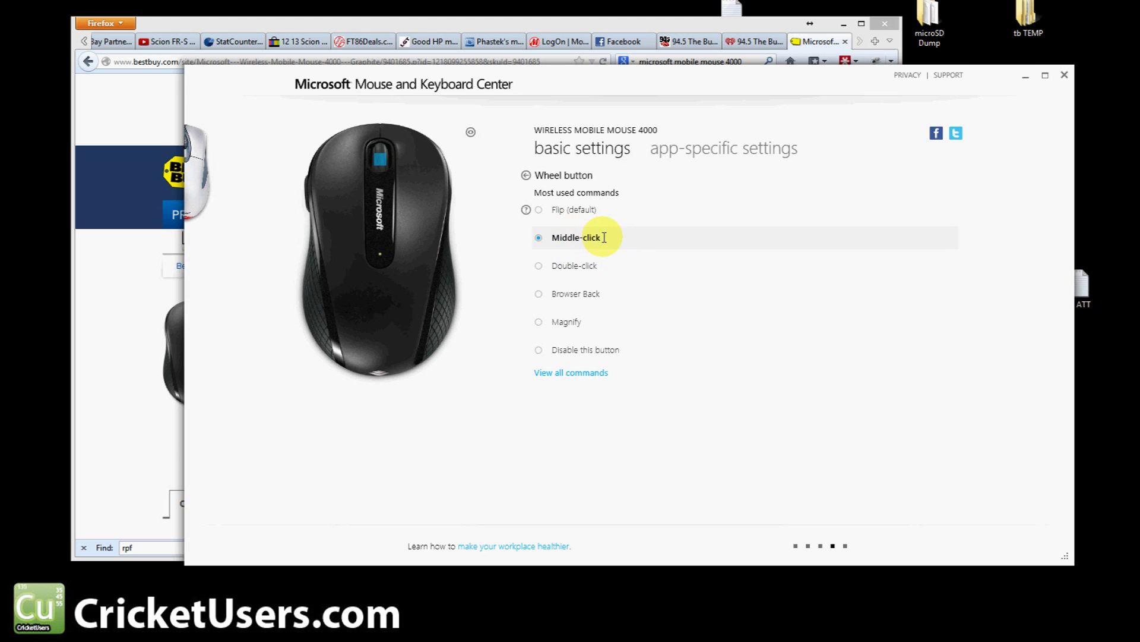
pyautogui.click(1065, 76)
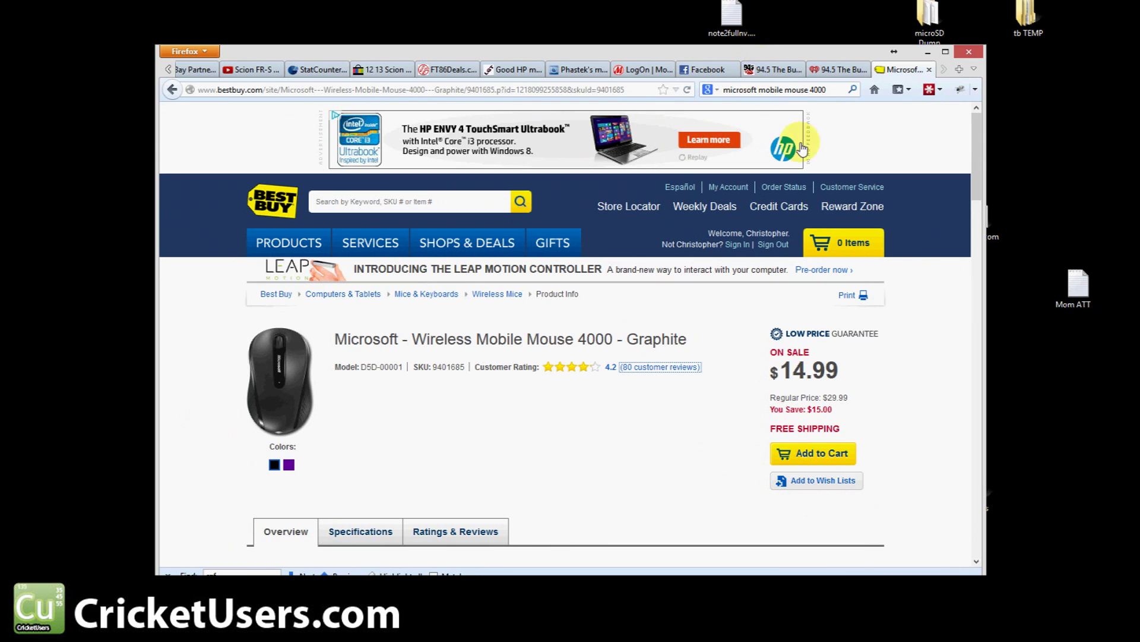
# Middle-click a duplicate "94.5 The Bu..." tab in Firefox to close it
pyautogui.middleClick(771, 72)
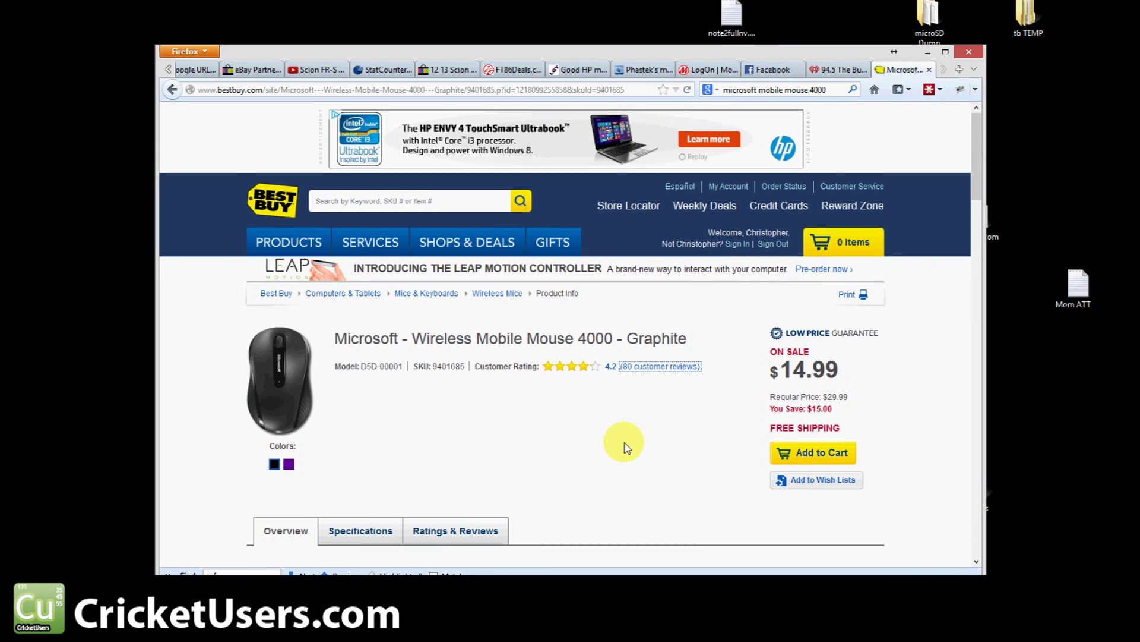
pyautogui.scroll(-3, 625, 446)
pyautogui.scroll(-2, 625, 446)
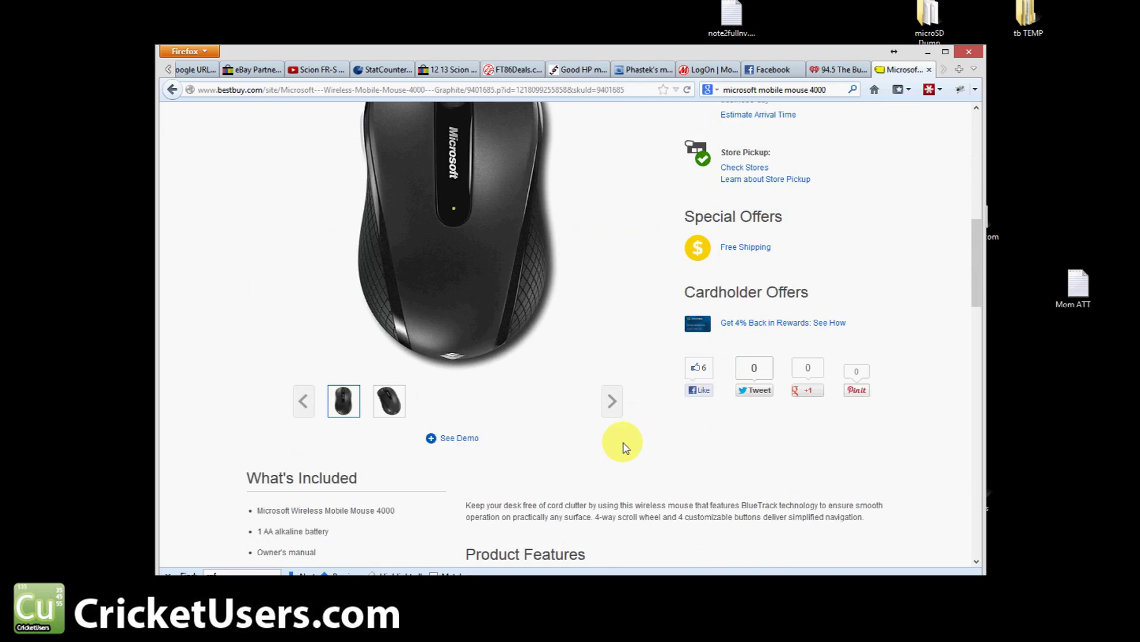
pyautogui.scroll(3, 624, 444)
pyautogui.scroll(3, 624, 443)
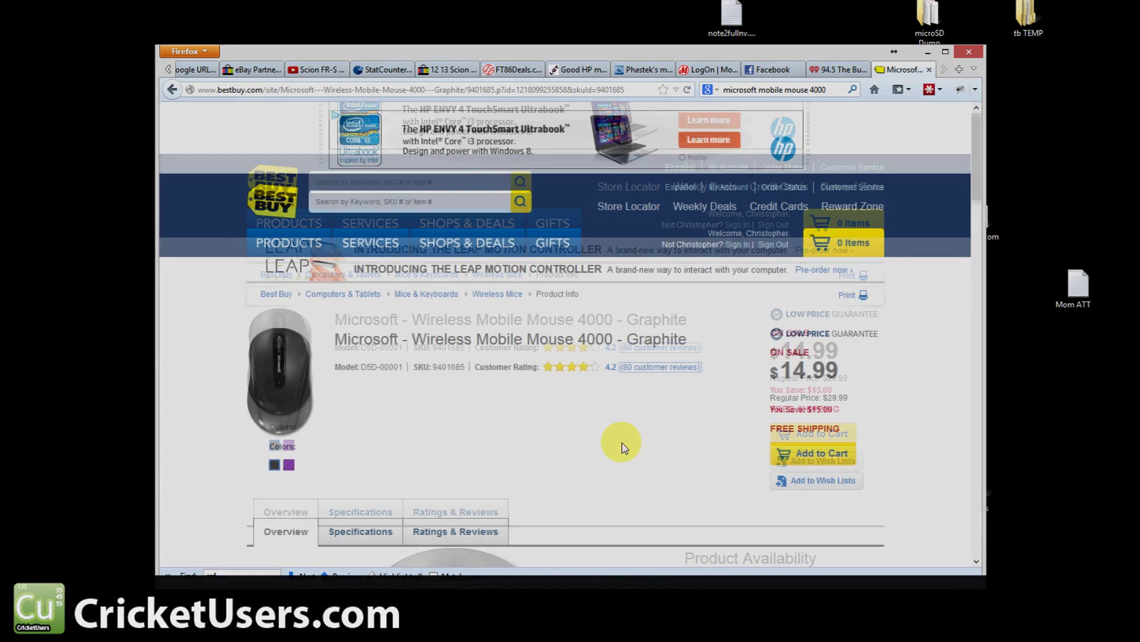